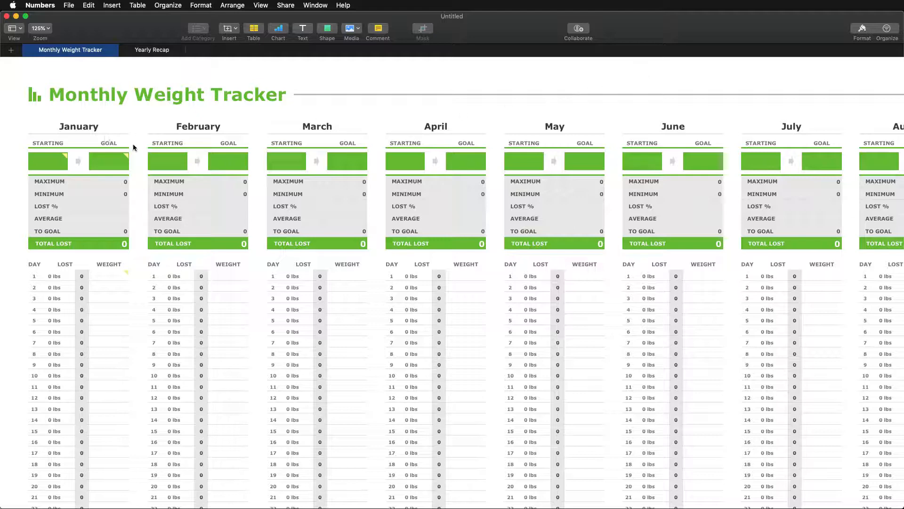
- Enter 200 as January's starting weight and 190 as its goal weight
mouse_move(61, 153)
mouse_move(125, 155)
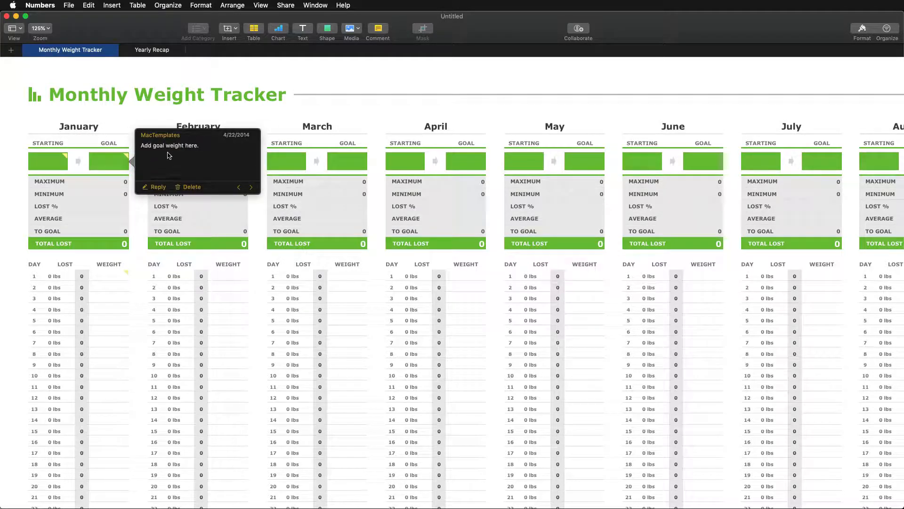
click(44, 160)
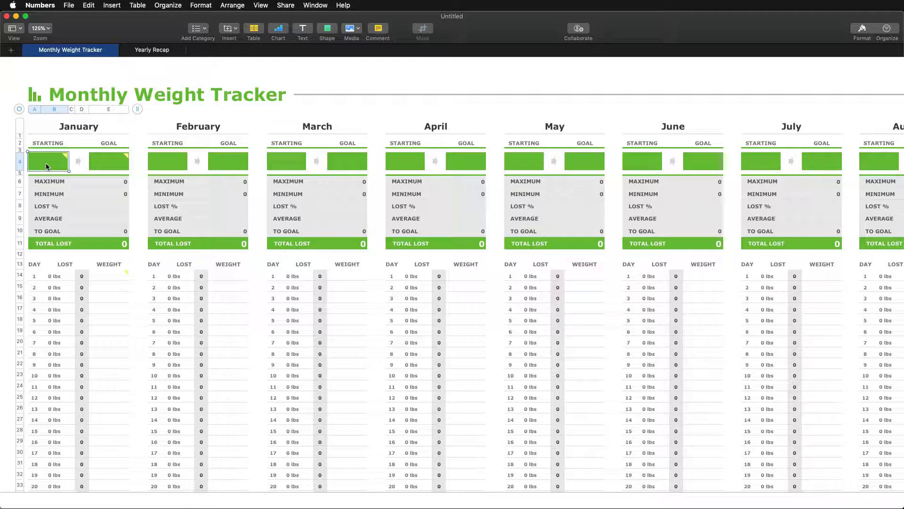
text(200)
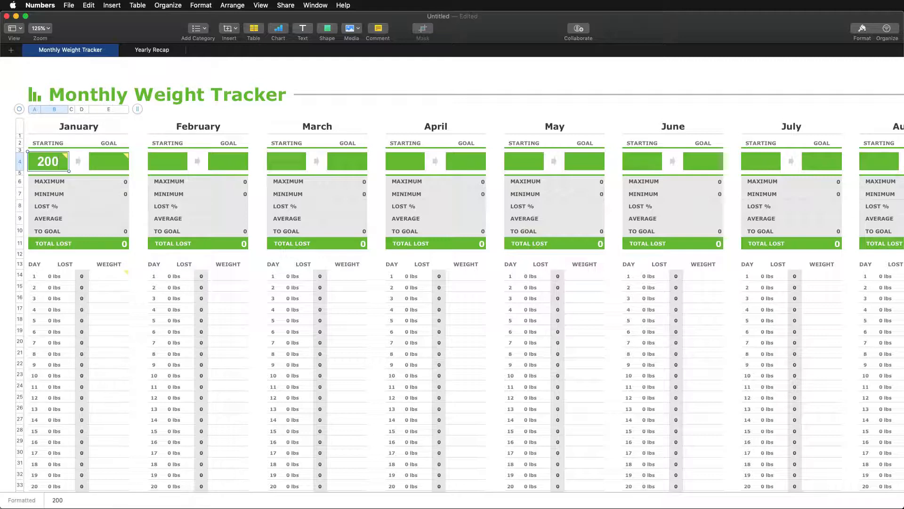
click(108, 162)
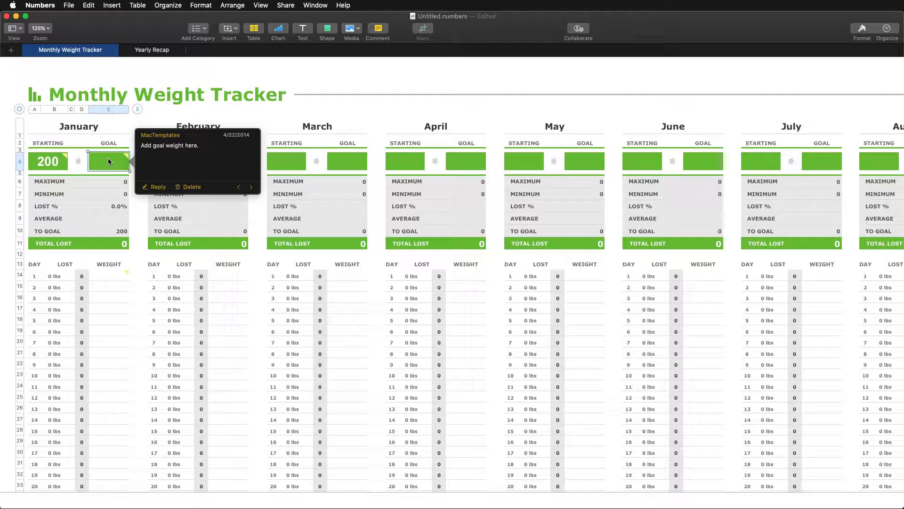
text(1)
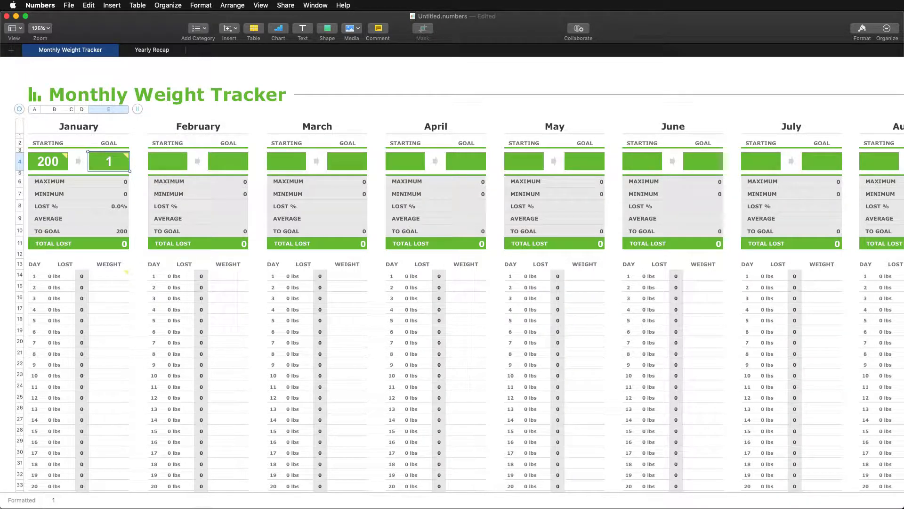
text(90)
mouse_move(66, 156)
click(205, 114)
- Record a daily weight of 200 for days 1 and 2 of January
scroll(107, 249, down, 2)
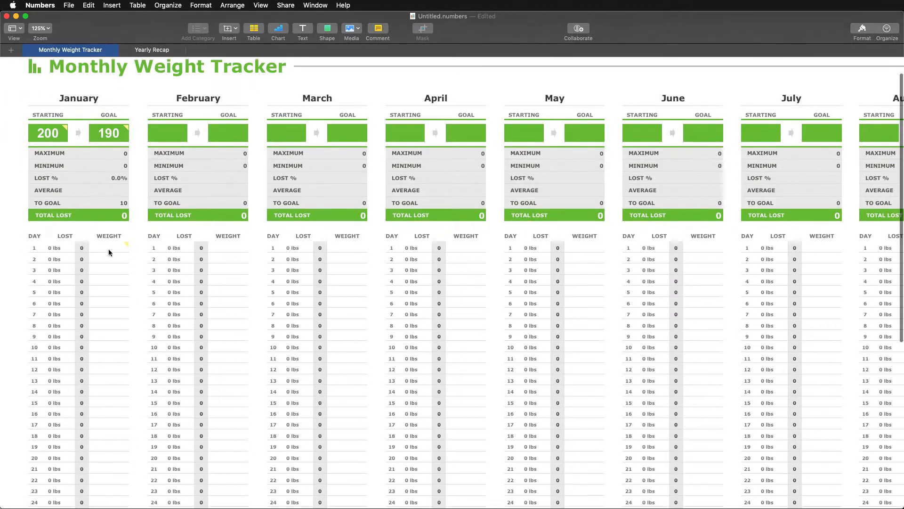
scroll(108, 249, down, 1)
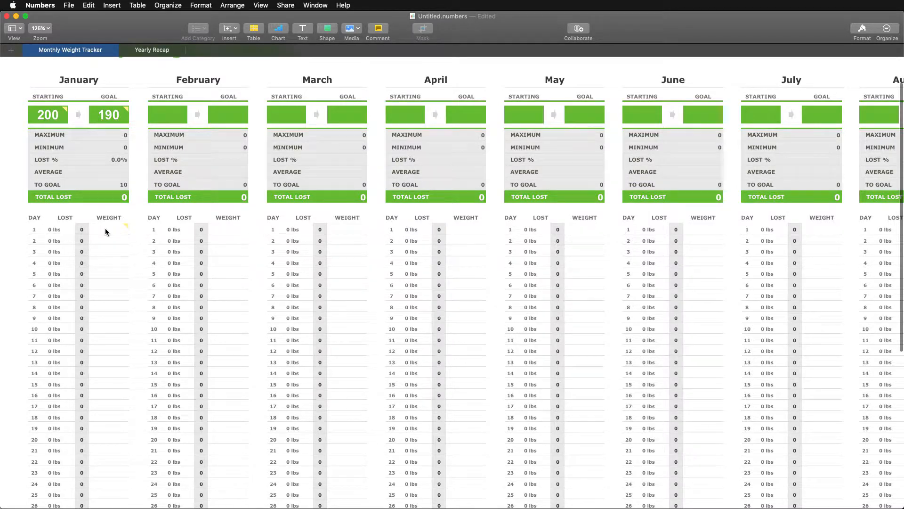
click(106, 229)
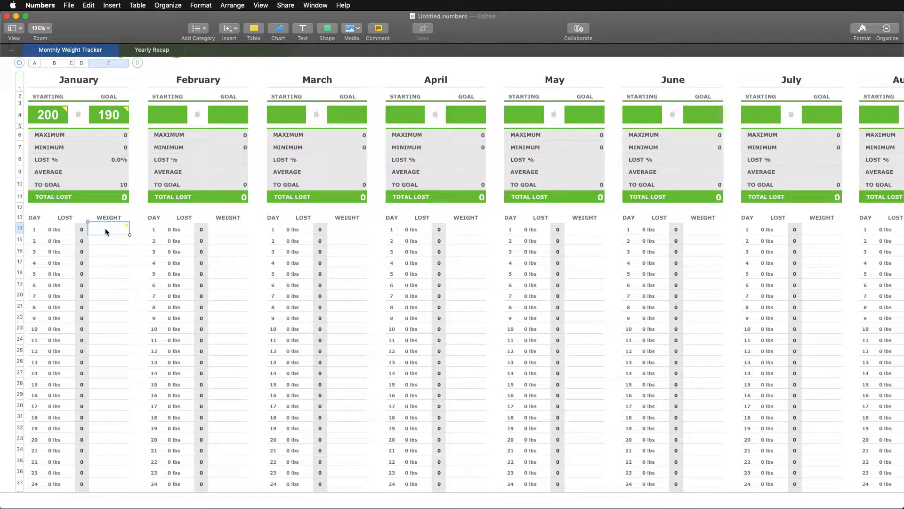
click(132, 226)
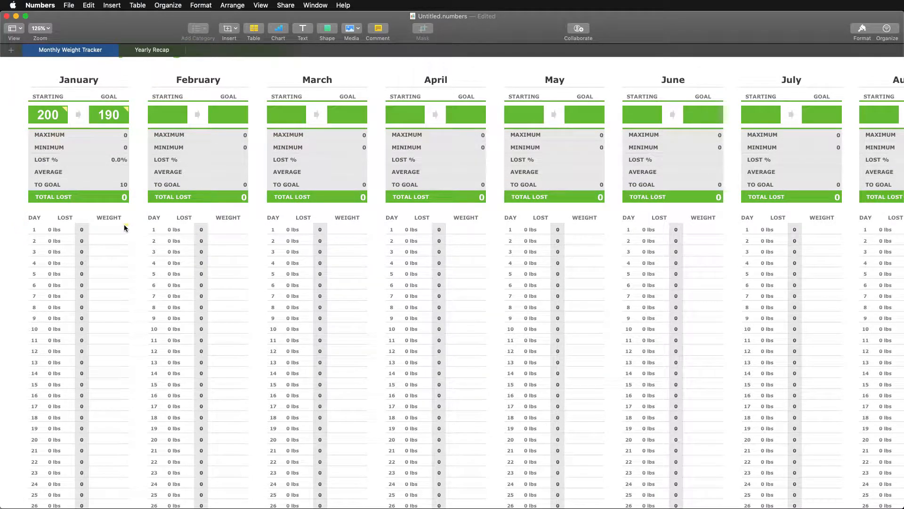
click(124, 227)
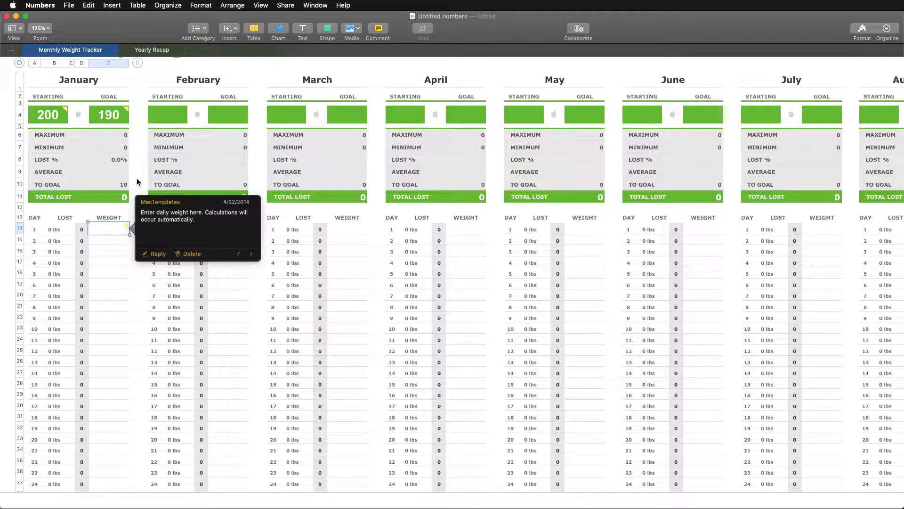
click(138, 217)
click(111, 230)
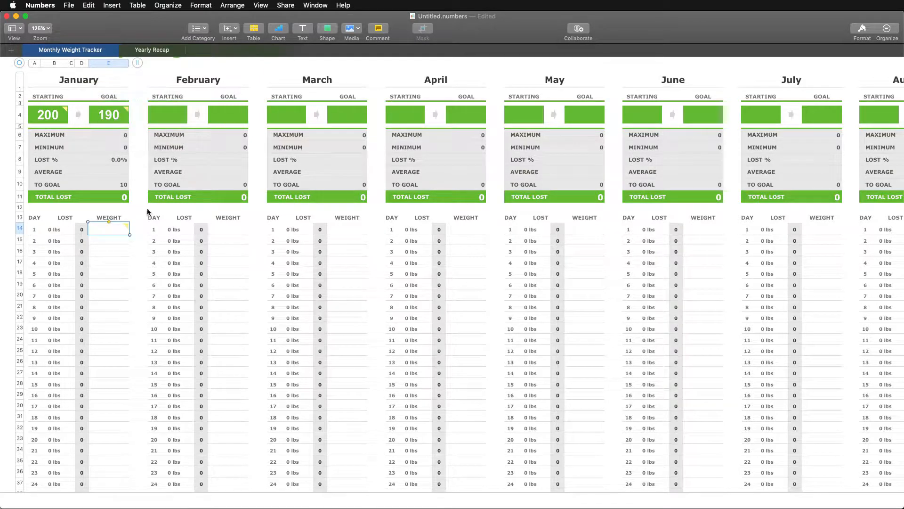
text(200)
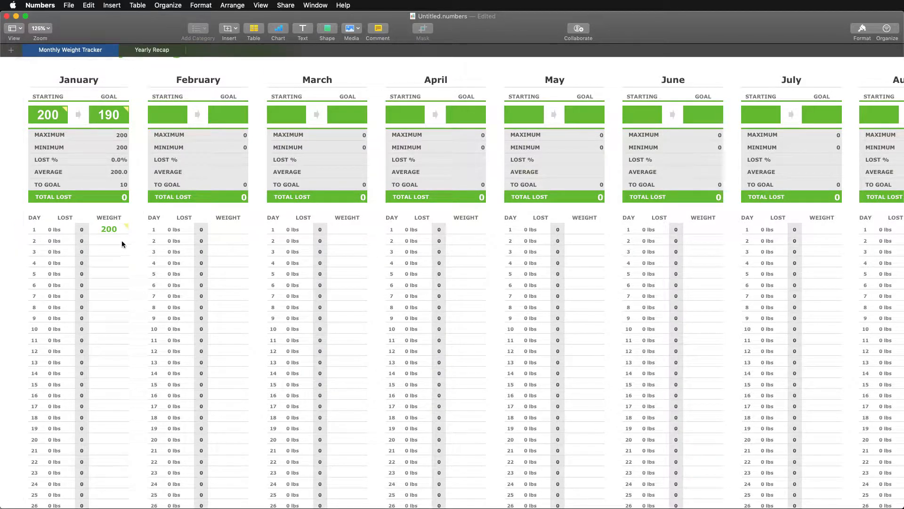
click(114, 241)
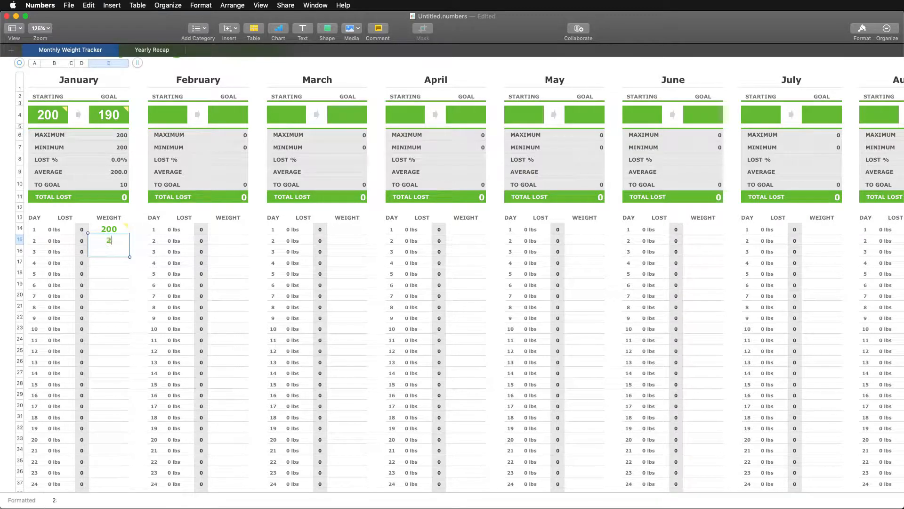
text(200)
click(139, 241)
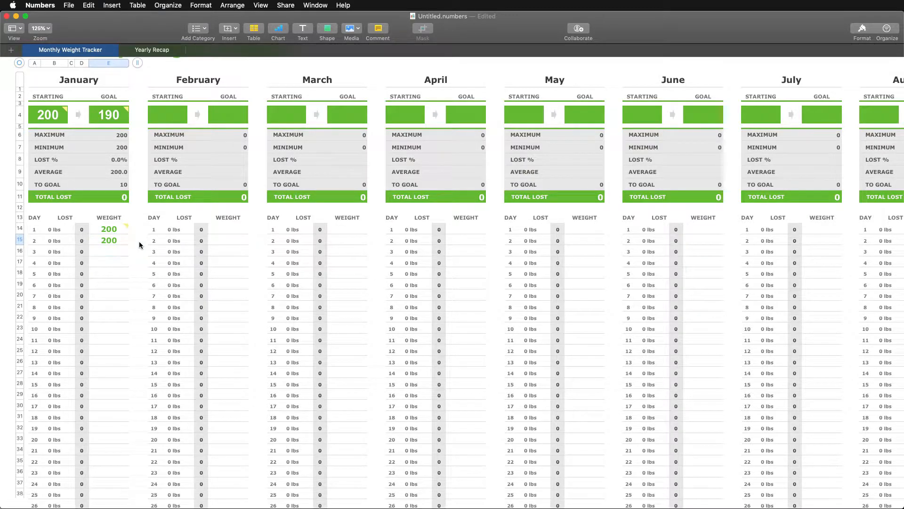
- Record a daily weight of 198 for days 3 through 7 of January
click(106, 251)
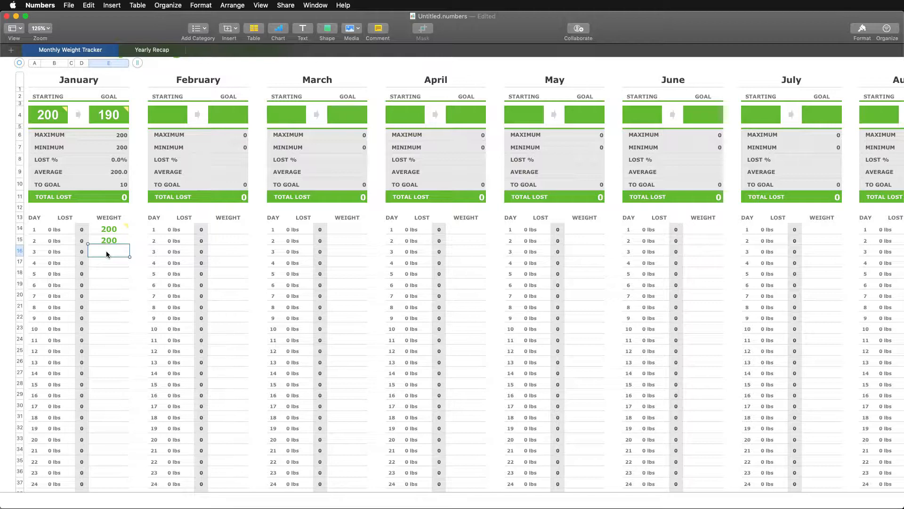
text(198)
click(139, 245)
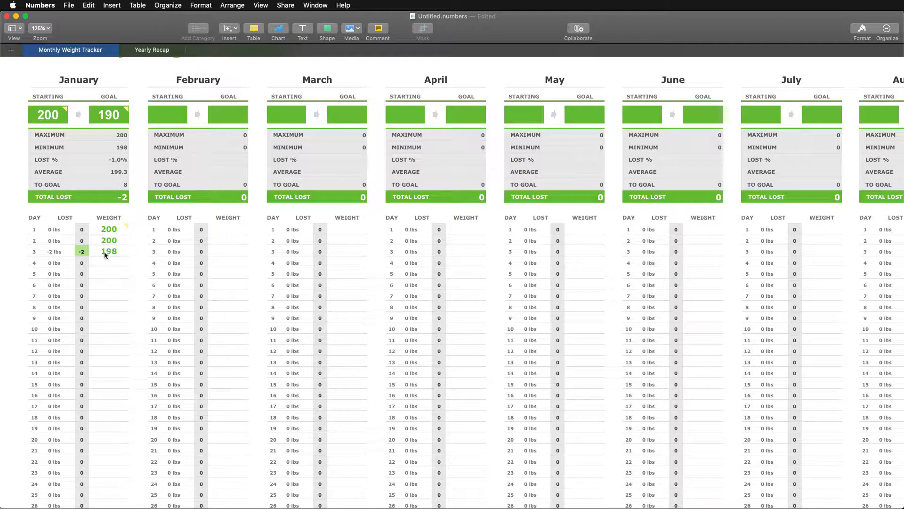
click(106, 264)
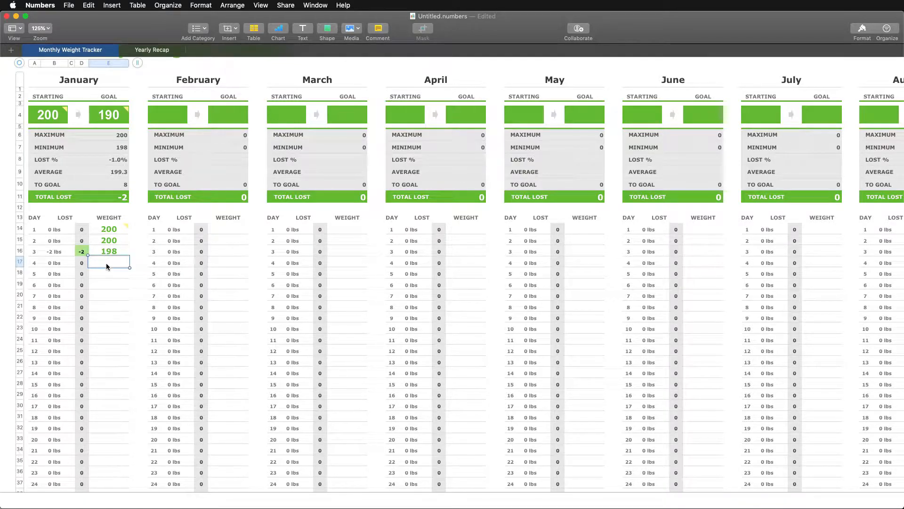
text(198)
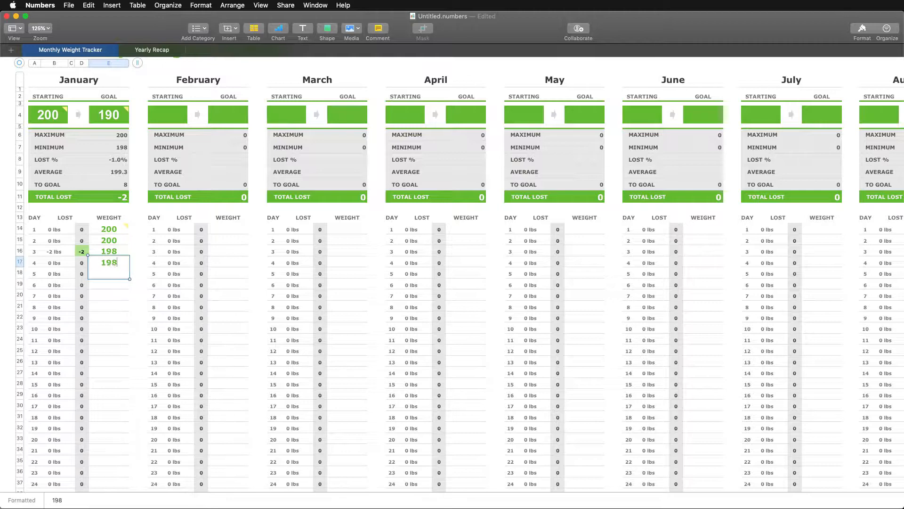
key(Return)
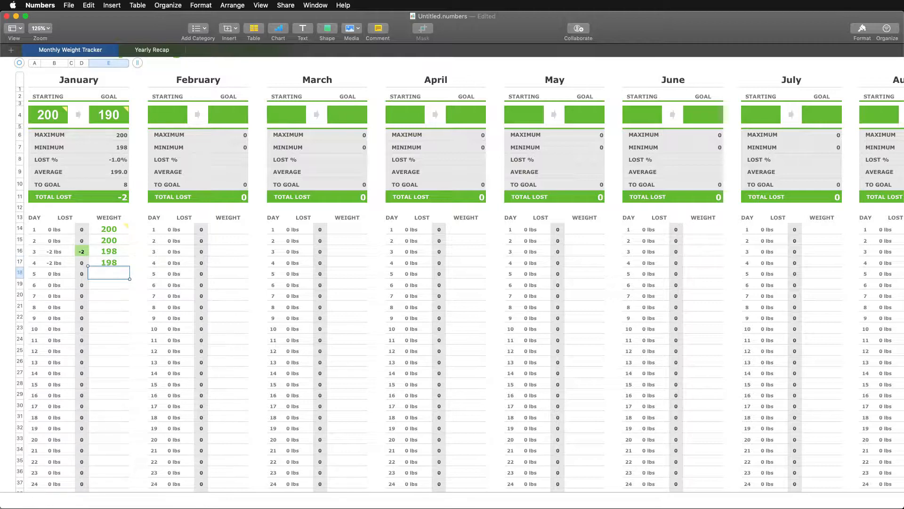
text(198)
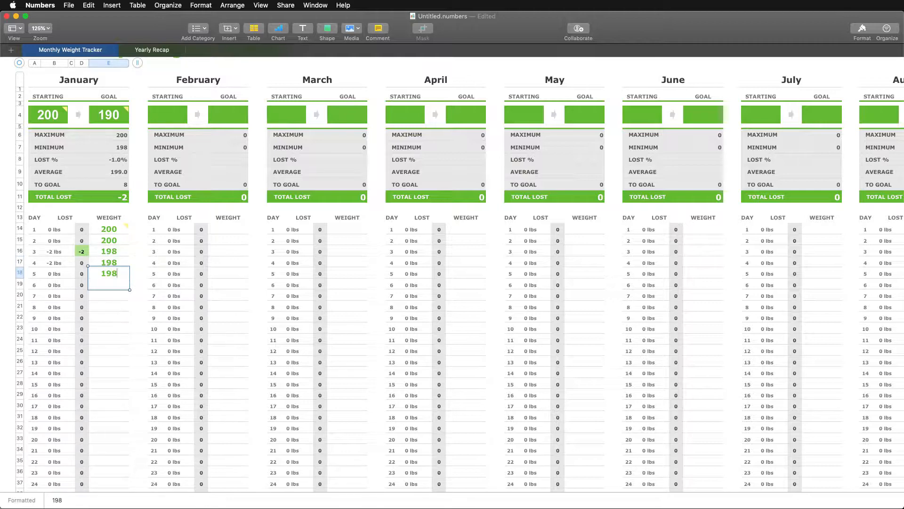
key(Return)
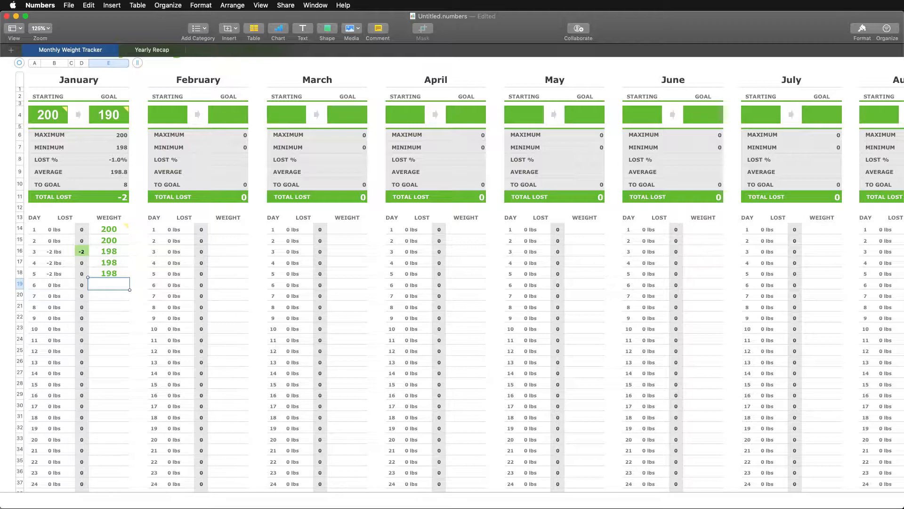
text(198)
key(Return)
text(198)
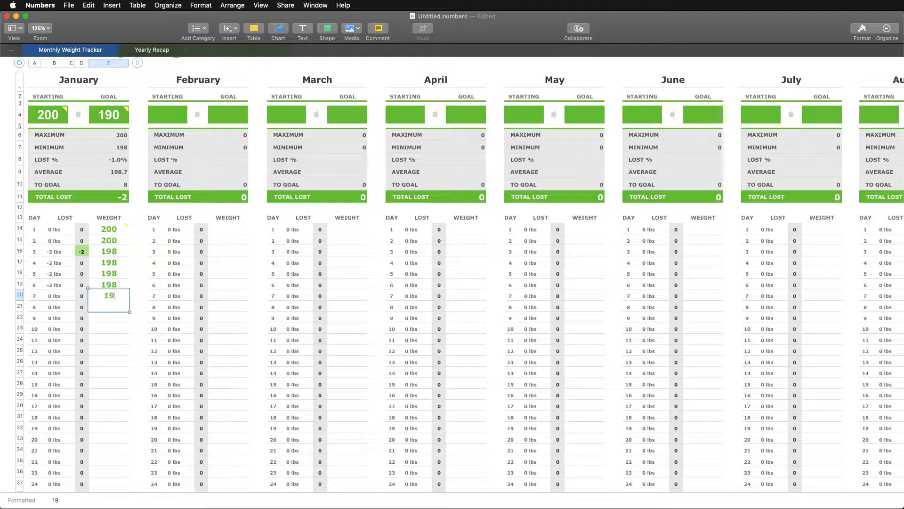
key(Return)
- Record January daily weights of 197 for days 8 through 14 and 195 for day 15
text(197)
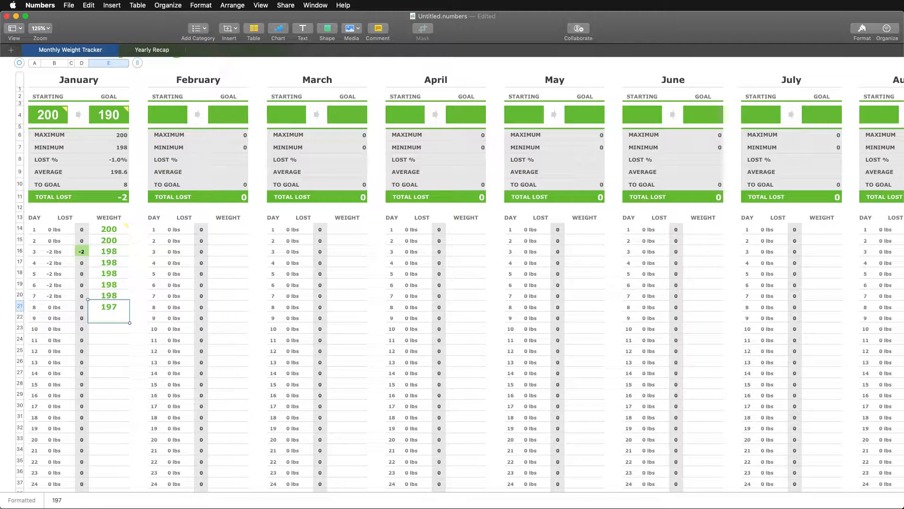
key(Return)
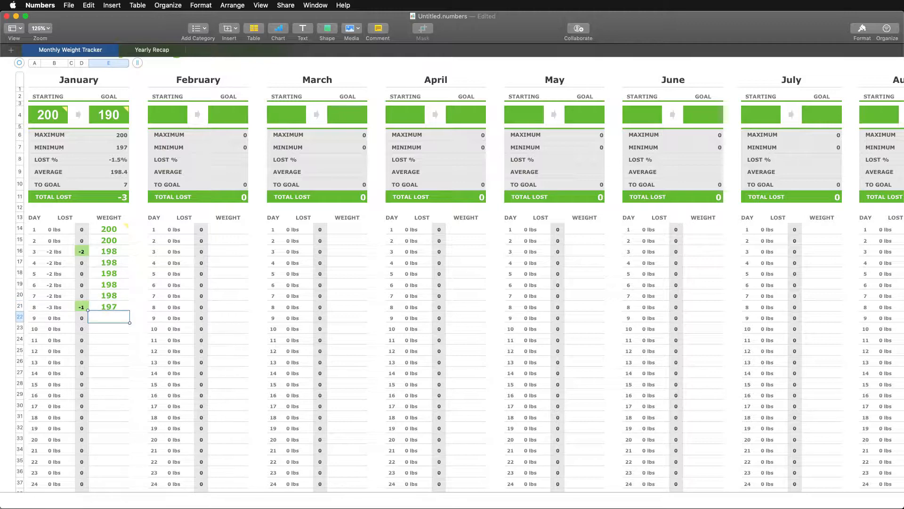
text(197)
key(Return)
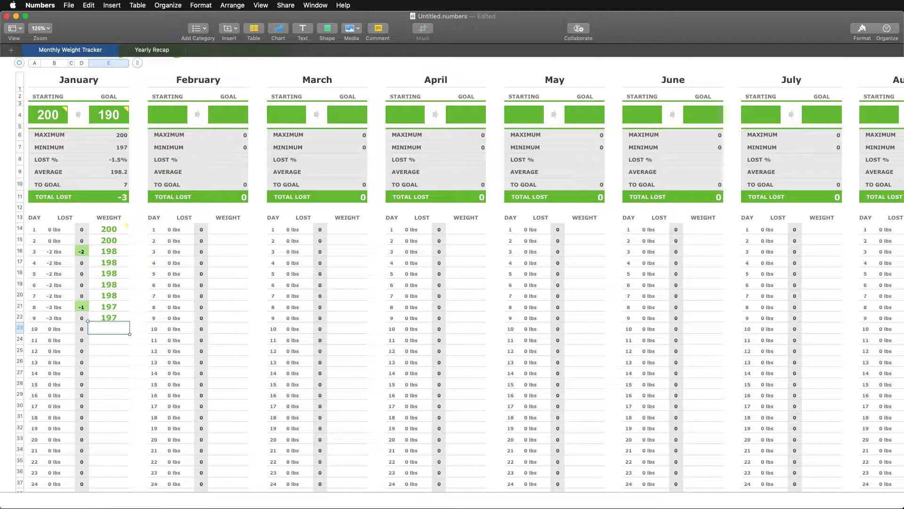
text(197)
key(Return)
text(197)
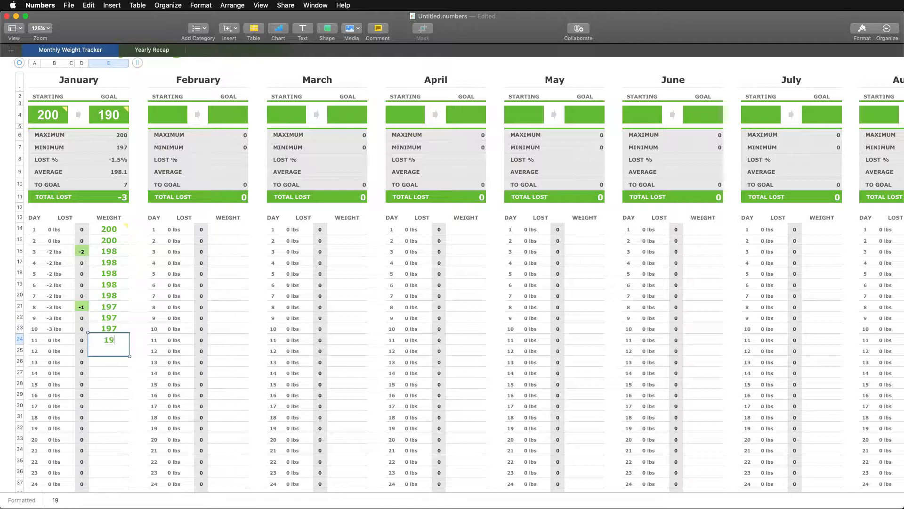
key(Return)
text(197)
key(Return)
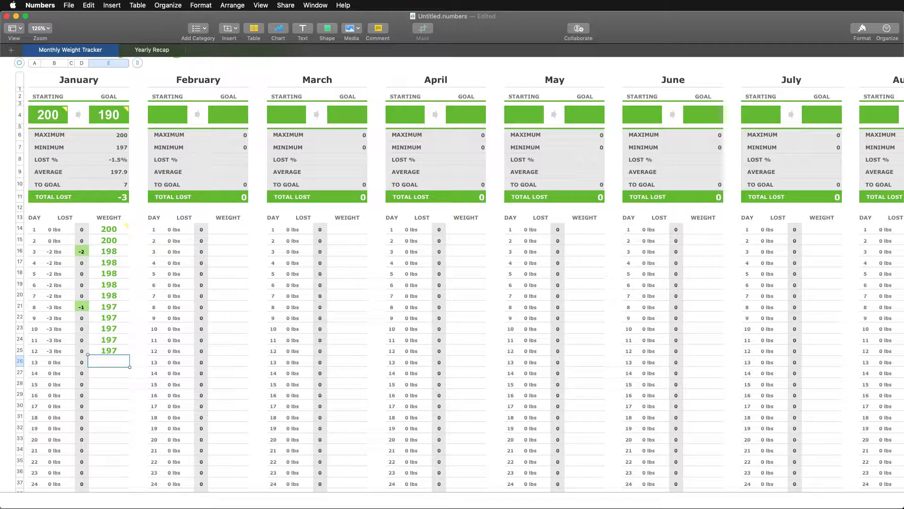
text(197)
key(Return)
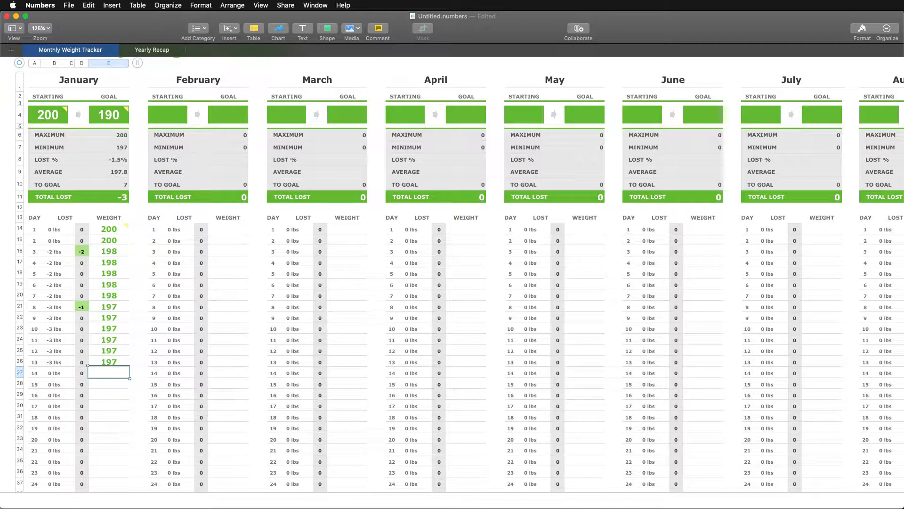
text(197)
key(Return)
text(195)
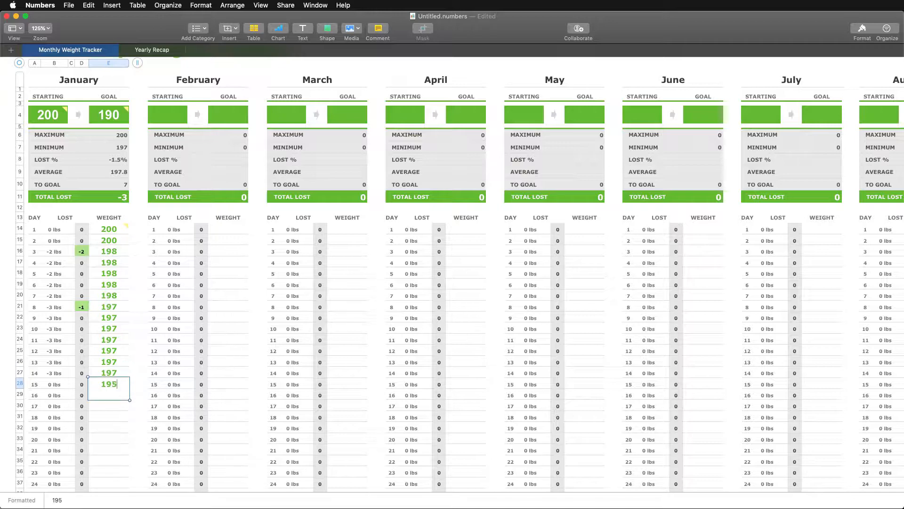
key(Return)
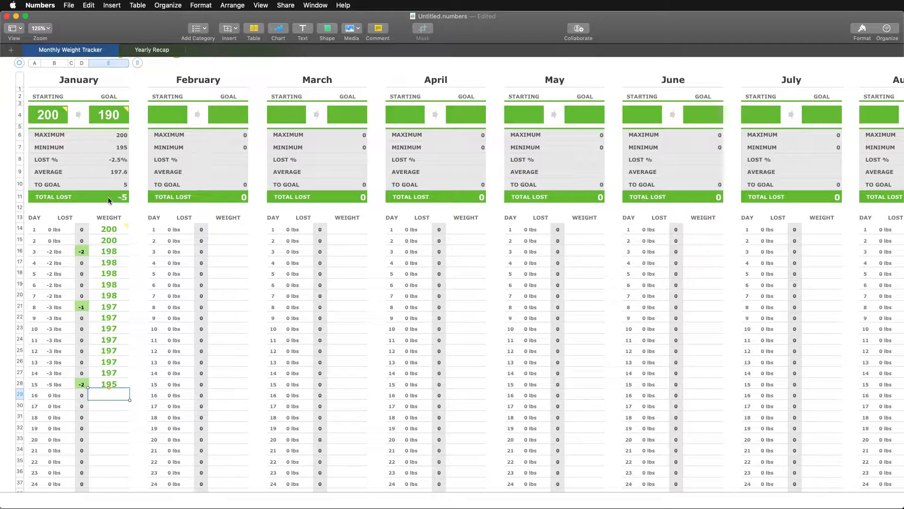
- Record January daily weights of 194 for day 17 and 195 for day 16
scroll(125, 363, down, 5)
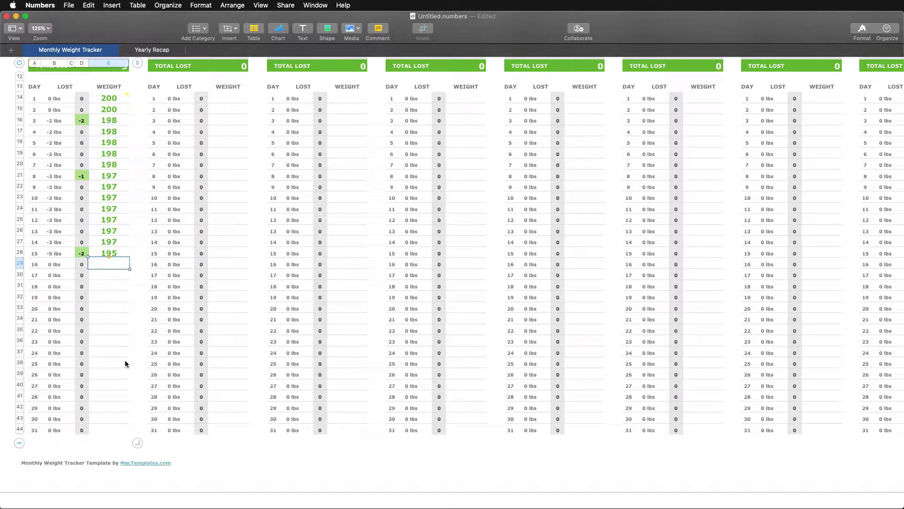
key(Return)
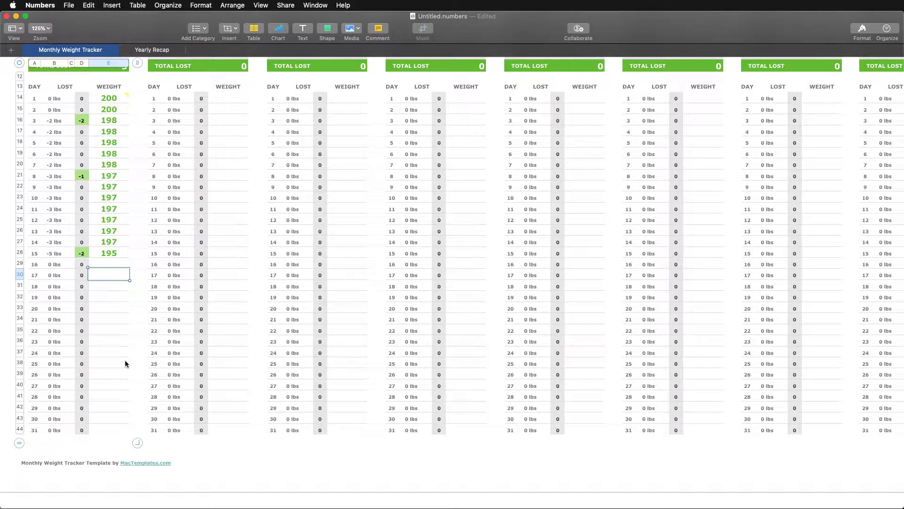
text(194)
key(Return)
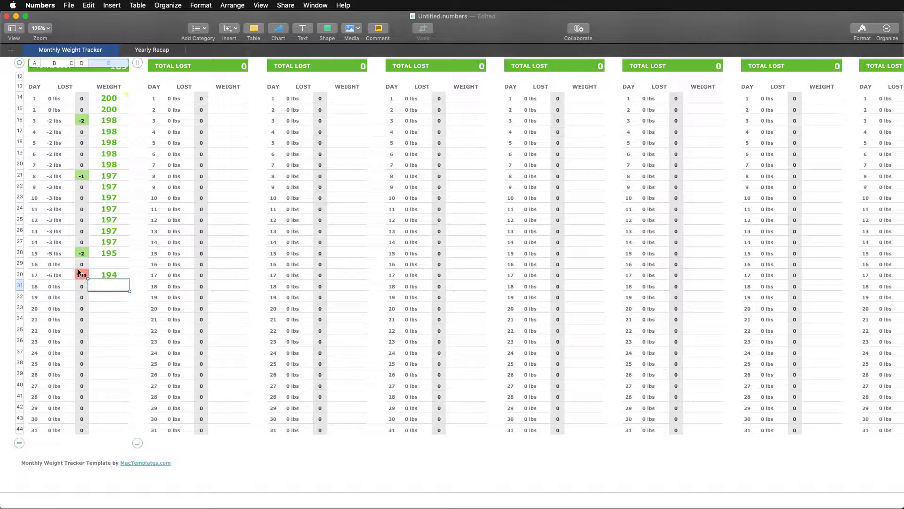
click(107, 265)
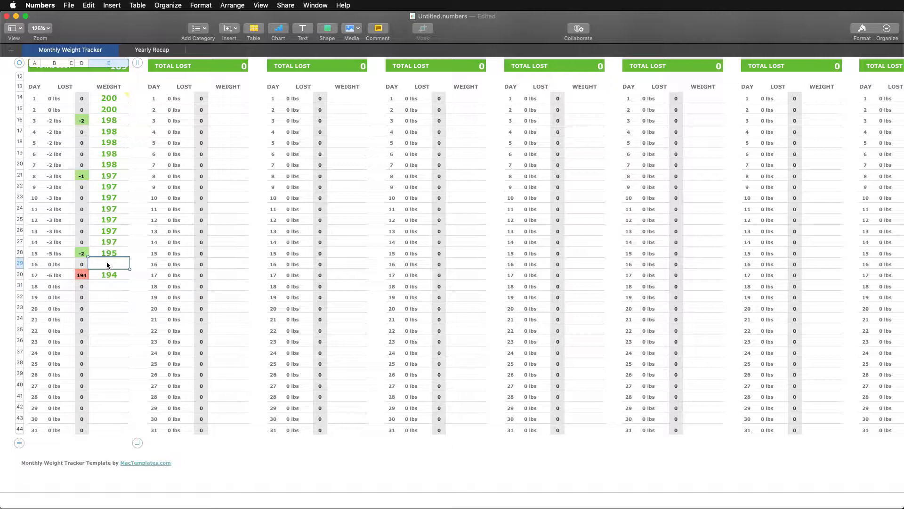
text(195)
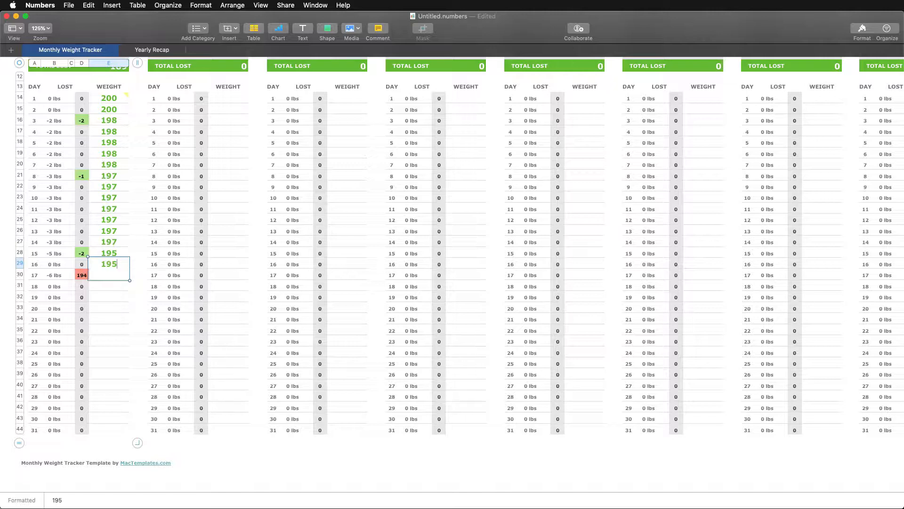
- Confirm January's day 16 weight and record a daily weight of 194 for day 18
key(Return)
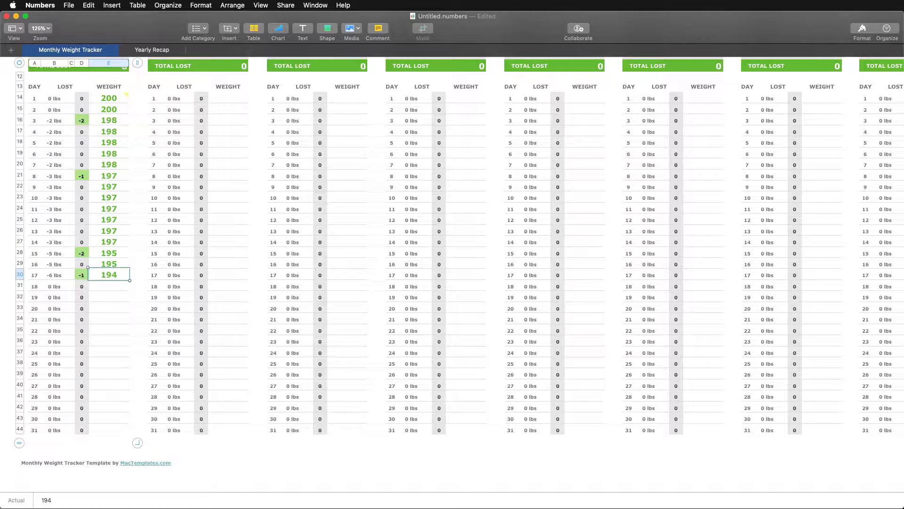
click(113, 286)
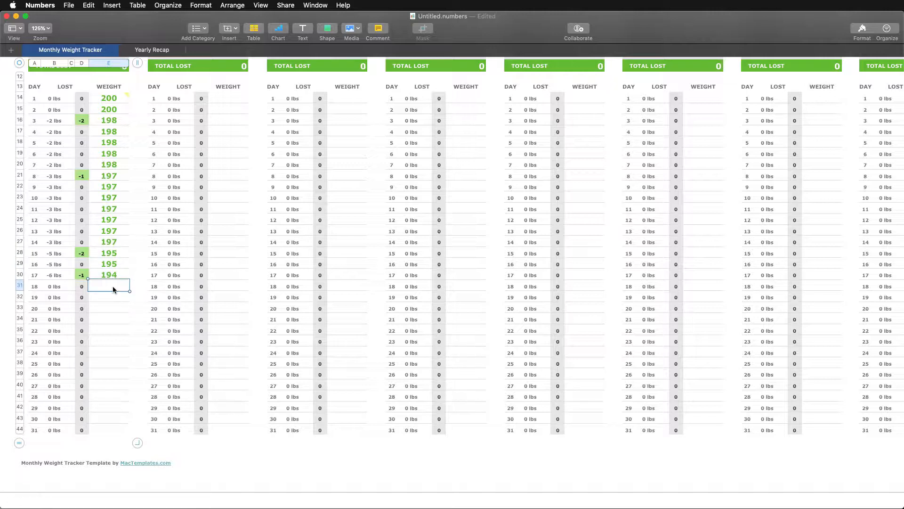
text(197)
key(BackSpace)
text(4)
key(Return)
- Record a daily weight of 195 for days 19 through 21 of January
text(195)
key(Return)
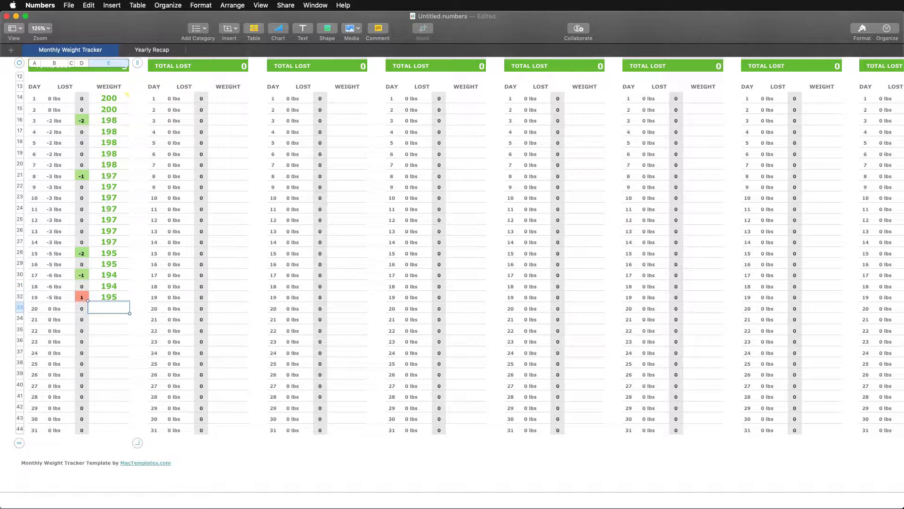
text(195)
key(Return)
text(195)
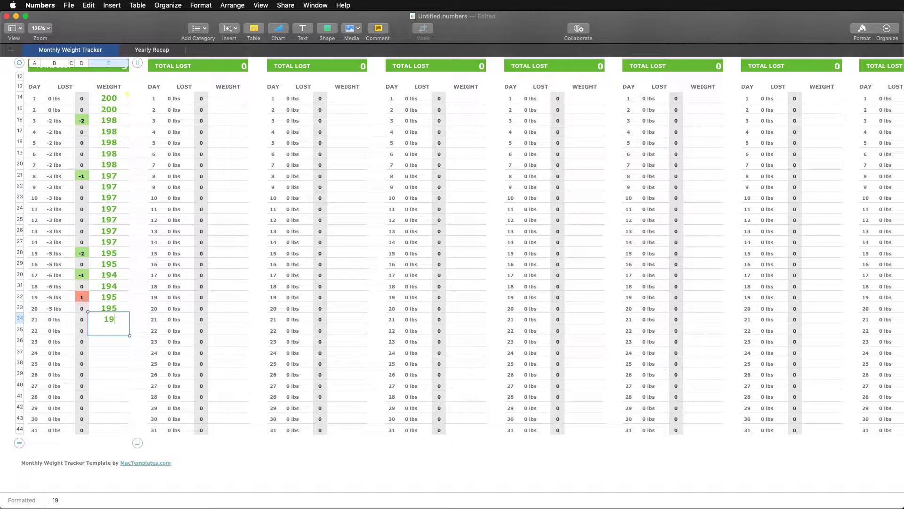
key(Return)
- Record a daily weight of 193 for days 22 through 26 of January
text(193)
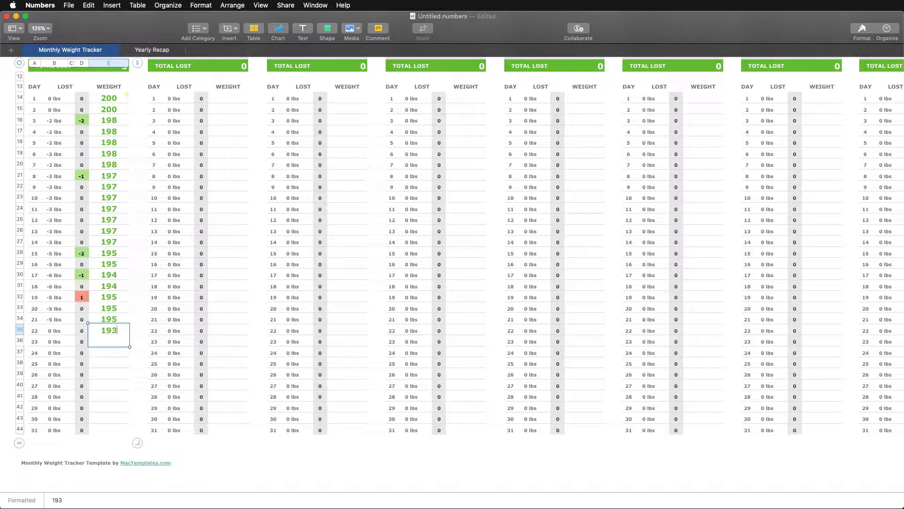
key(Return)
text(193)
key(Return)
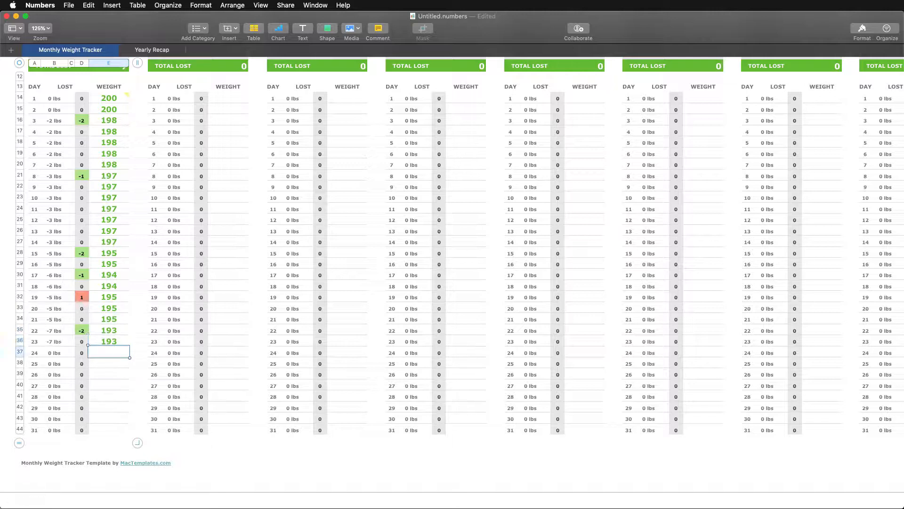
text(193)
key(Return)
text(193)
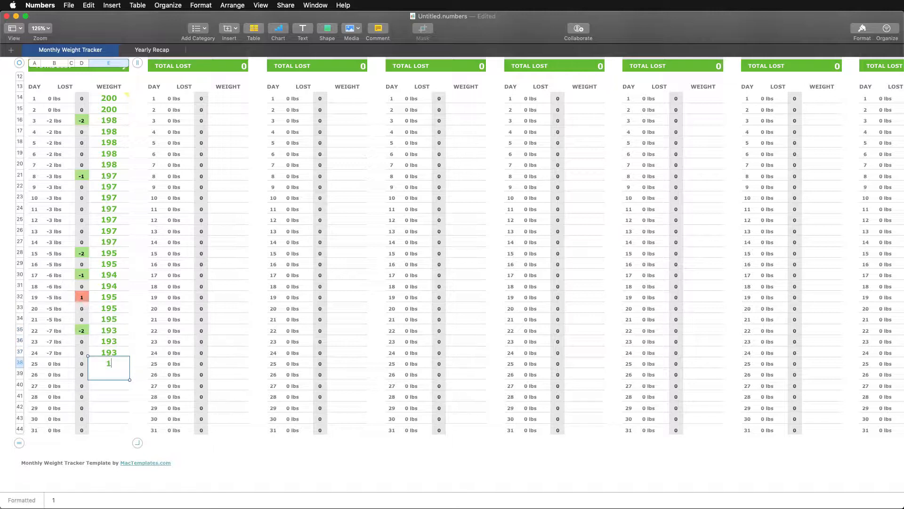
key(Return)
text(193)
key(Return)
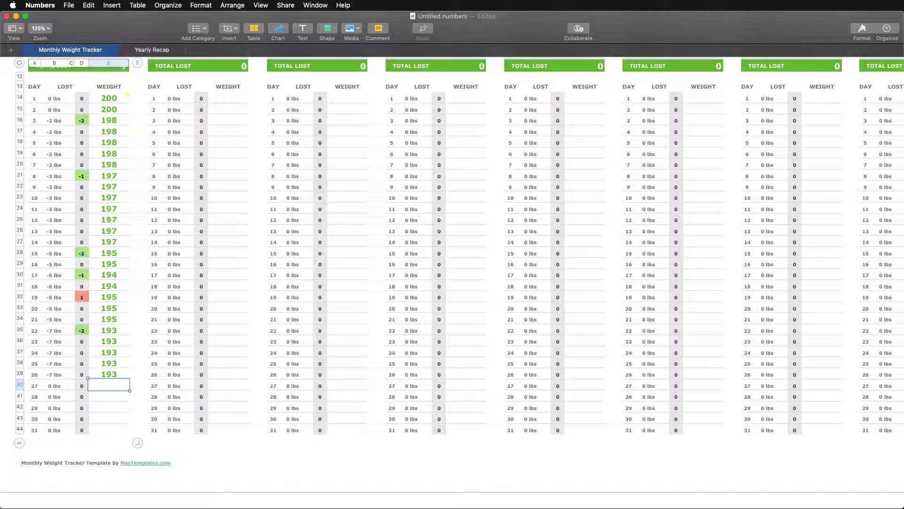
- Record a daily weight of 192 for days 27 through 29 of January
text(192)
text(192)
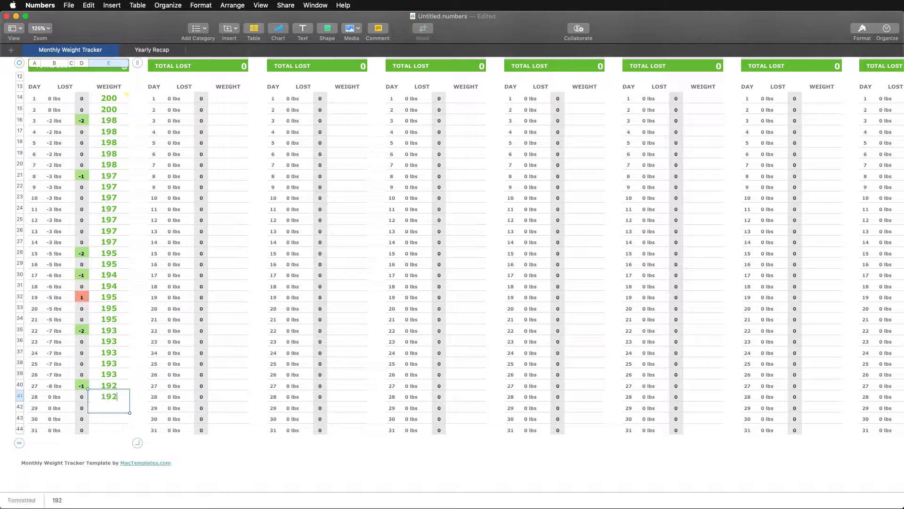
key(Return)
text(192)
key(Return)
- Record January daily weights of 191 for day 30 and 190 for day 31
text(191)
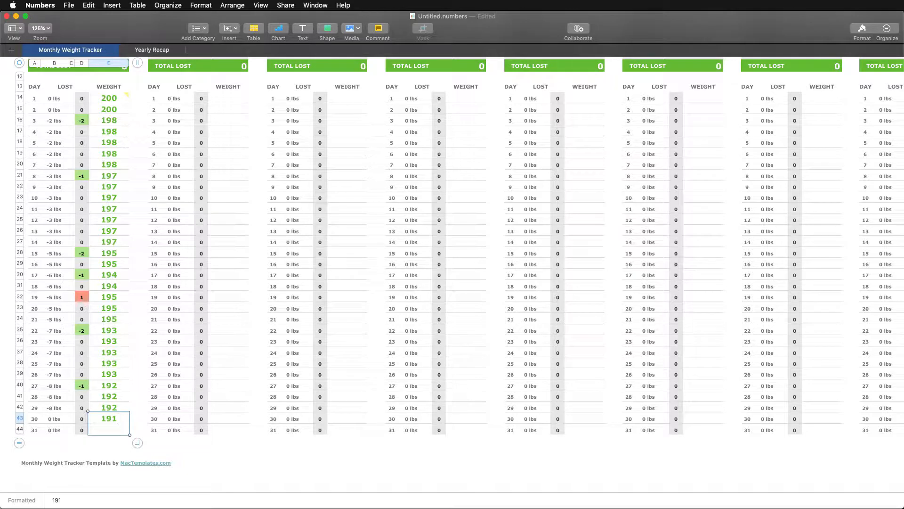
key(Return)
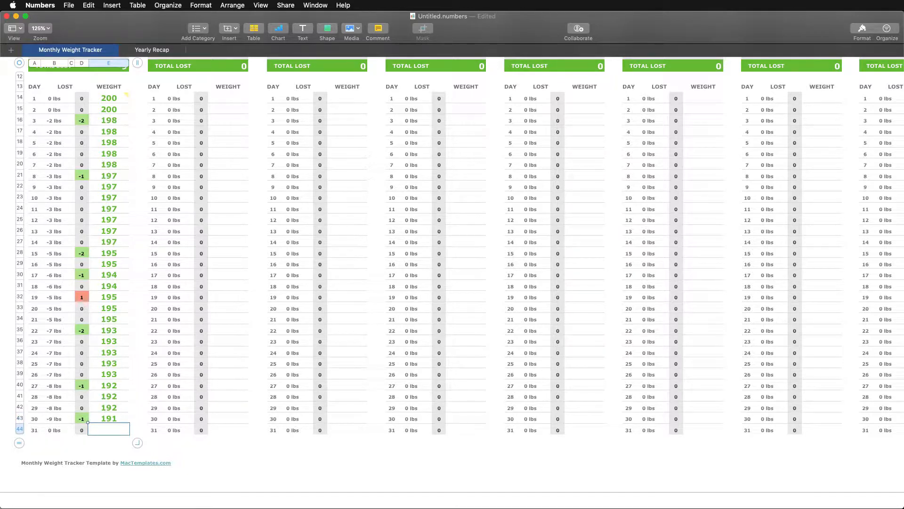
text(190)
key(Return)
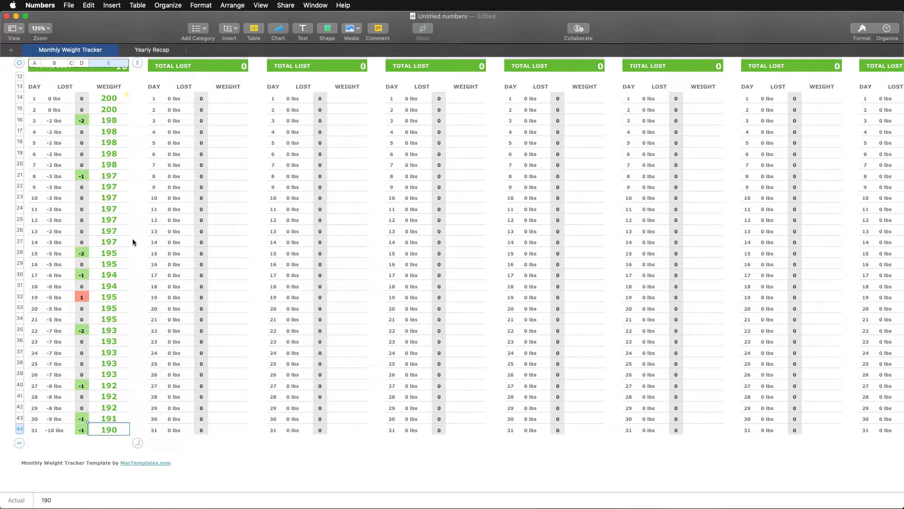
- Review January's summary figures and its daily weight entries through the end of the month
scroll(133, 242, up, 5)
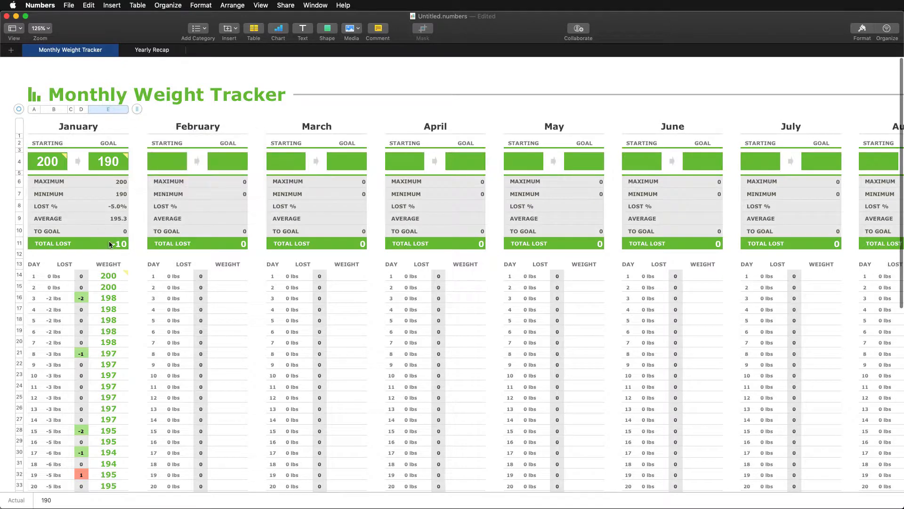
mouse_move(126, 273)
scroll(127, 273, down, 5)
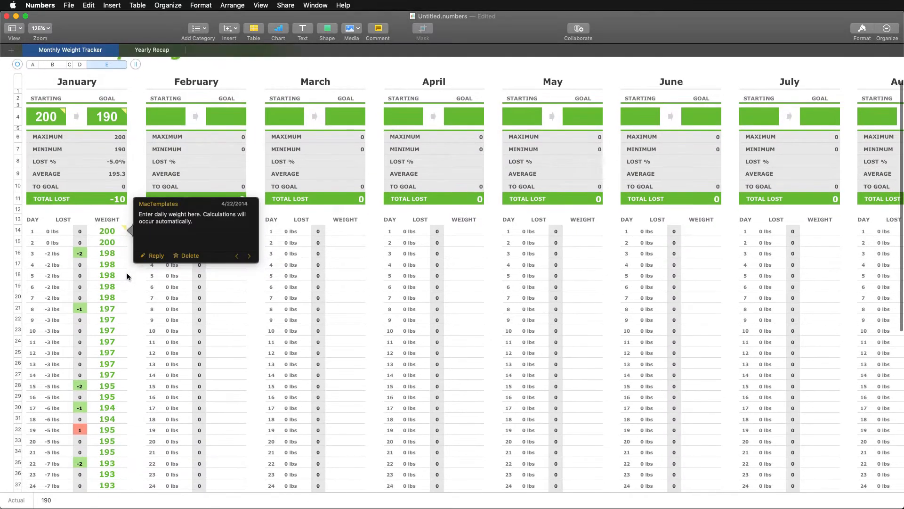
scroll(127, 273, down, 2)
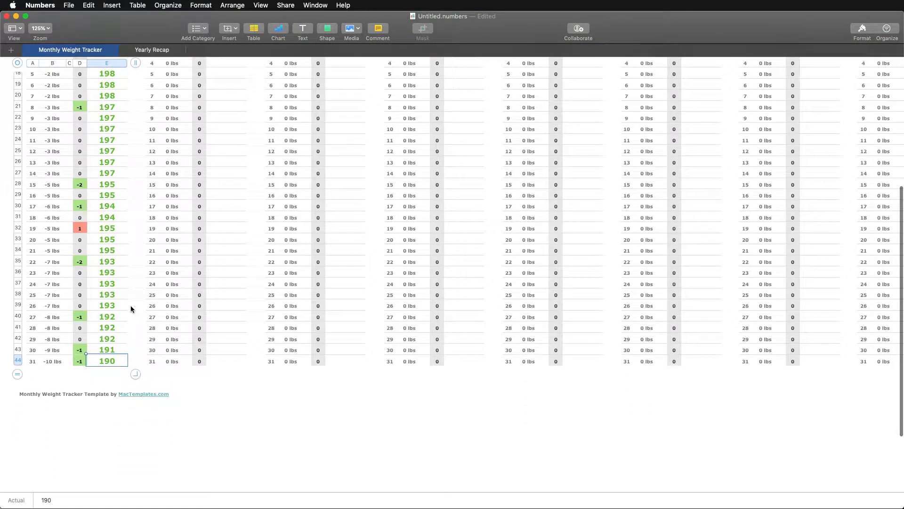
click(227, 406)
scroll(142, 311, up, 10)
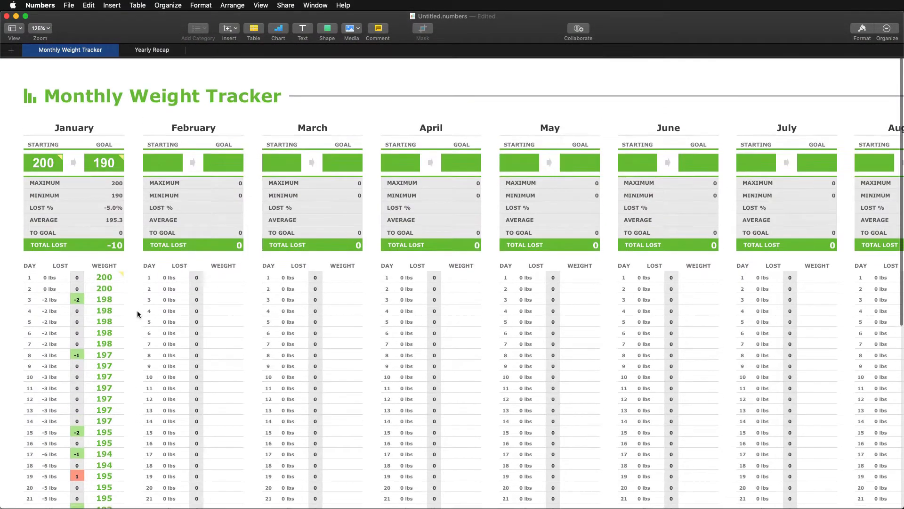
- Set February's starting weight to 190 and its goal weight to 185
click(159, 162)
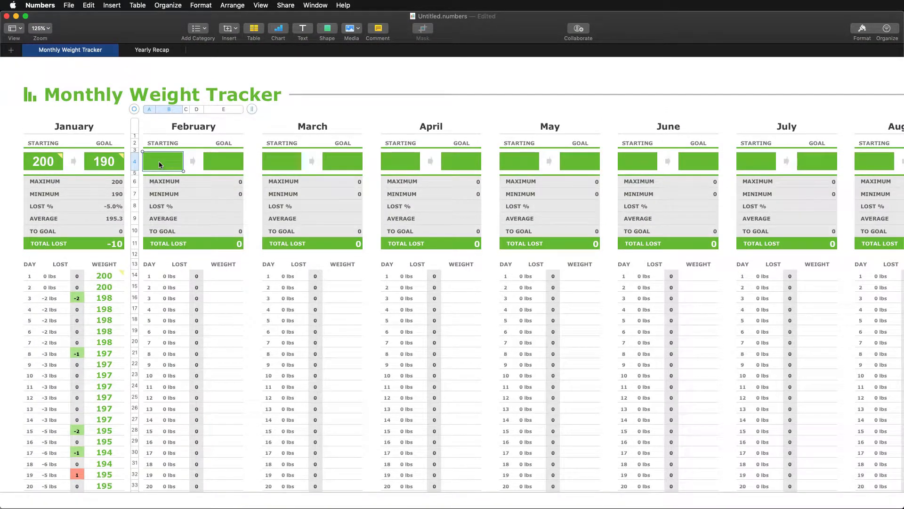
text(190)
click(215, 157)
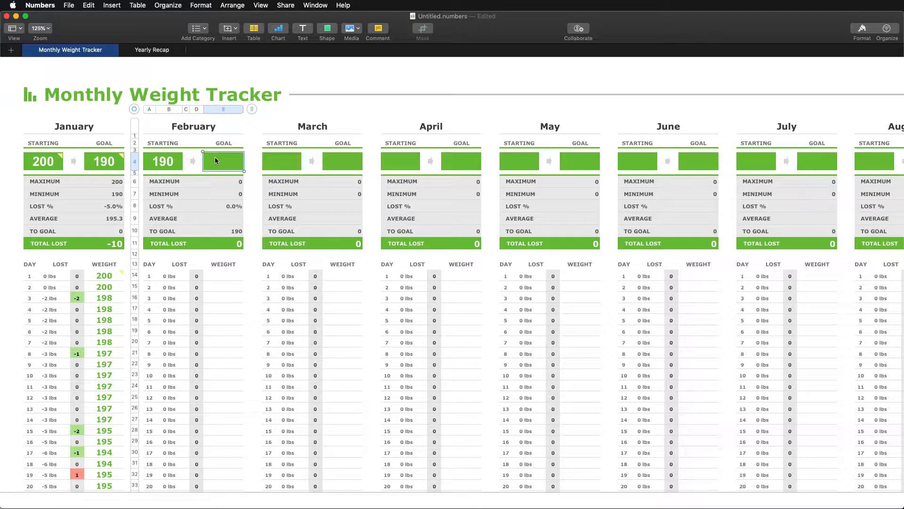
text(185)
click(250, 209)
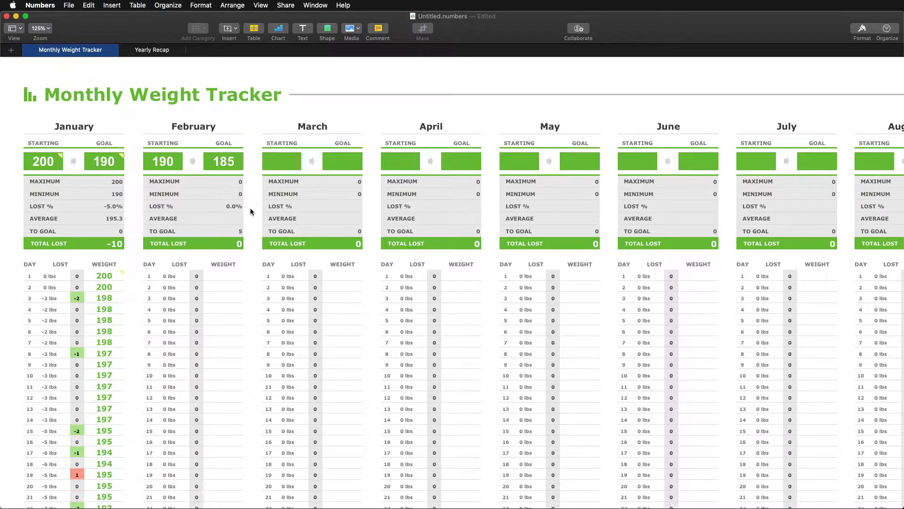
- Record a daily weight of 190 for day 1 of February
click(223, 275)
text(9)
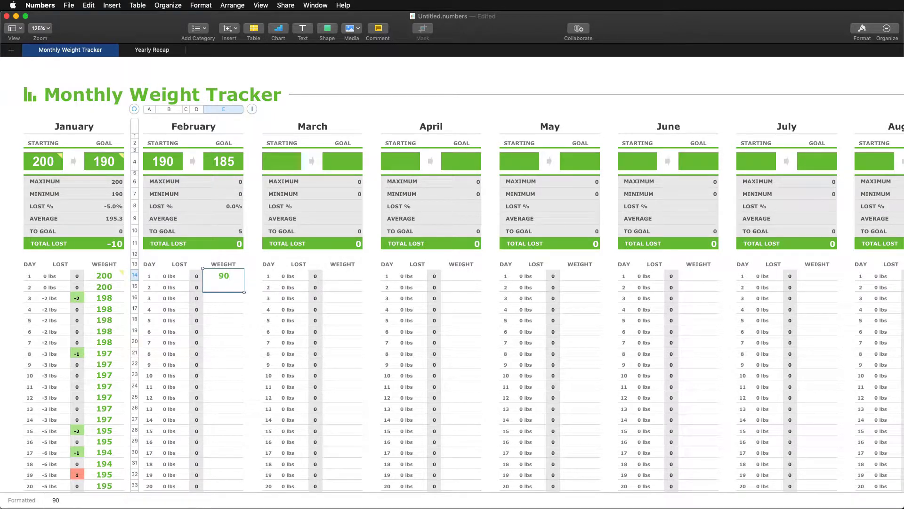
key(BackSpace)
text(190)
click(253, 262)
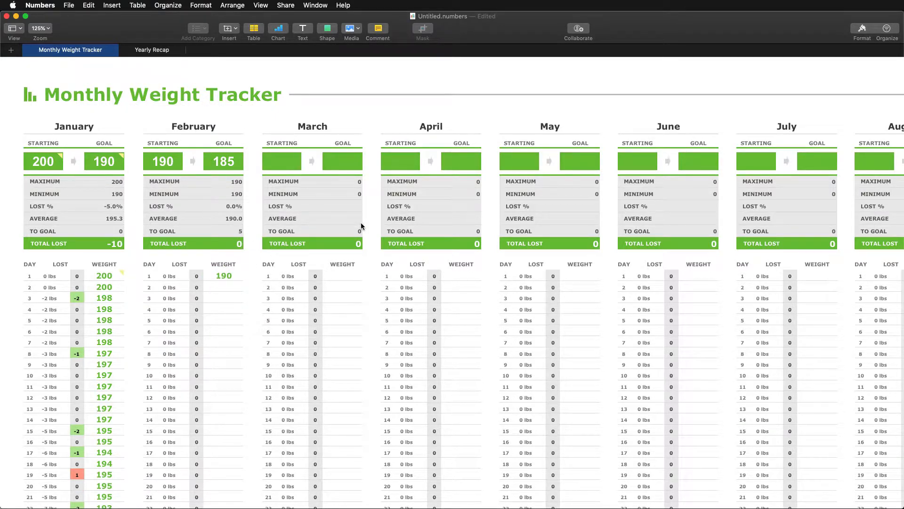
- Set July's starting weight to 200 and select its goal weight cell
scroll(361, 223, right, 7)
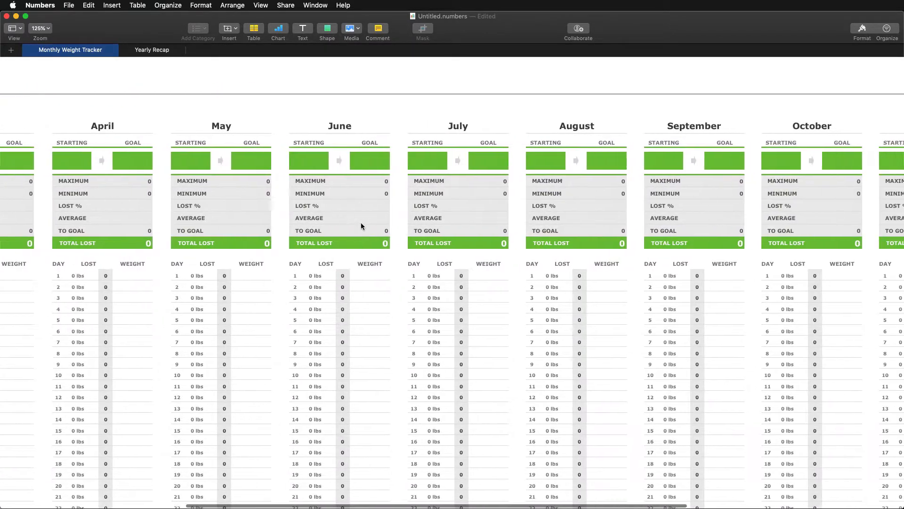
scroll(362, 225, right, 2)
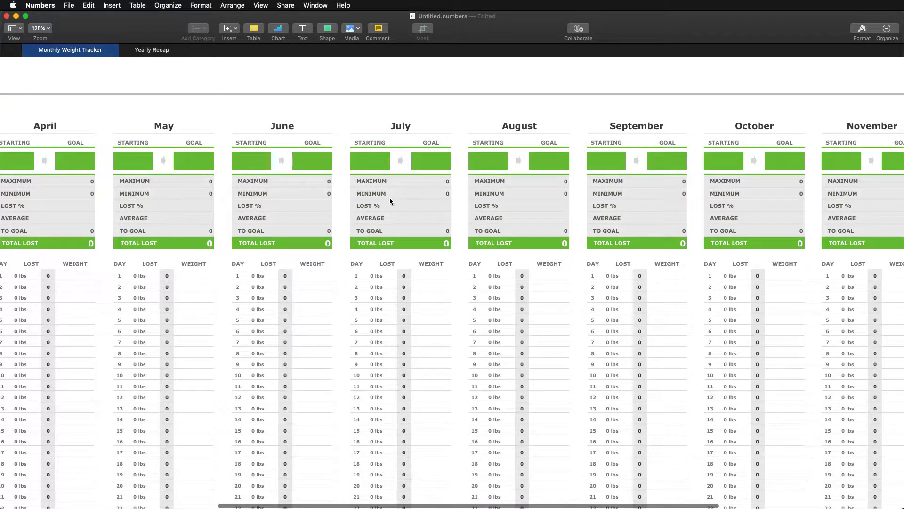
click(371, 165)
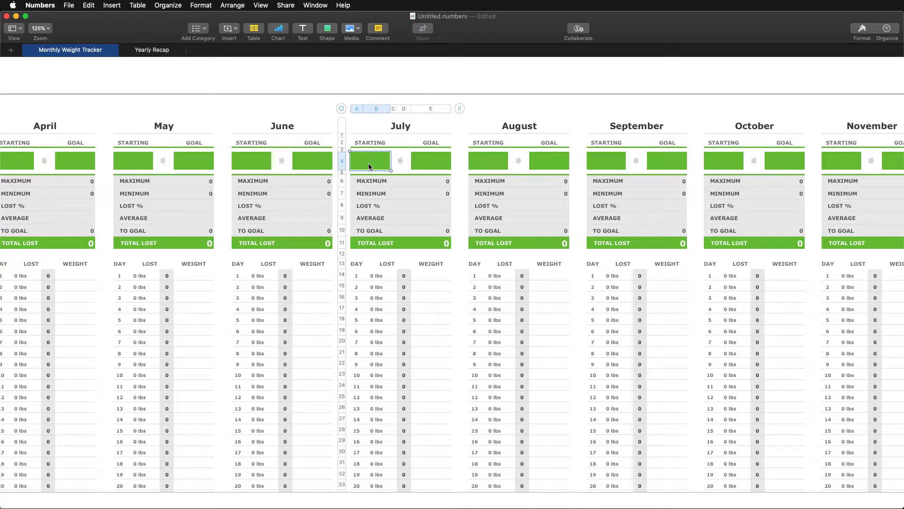
text(200)
click(433, 161)
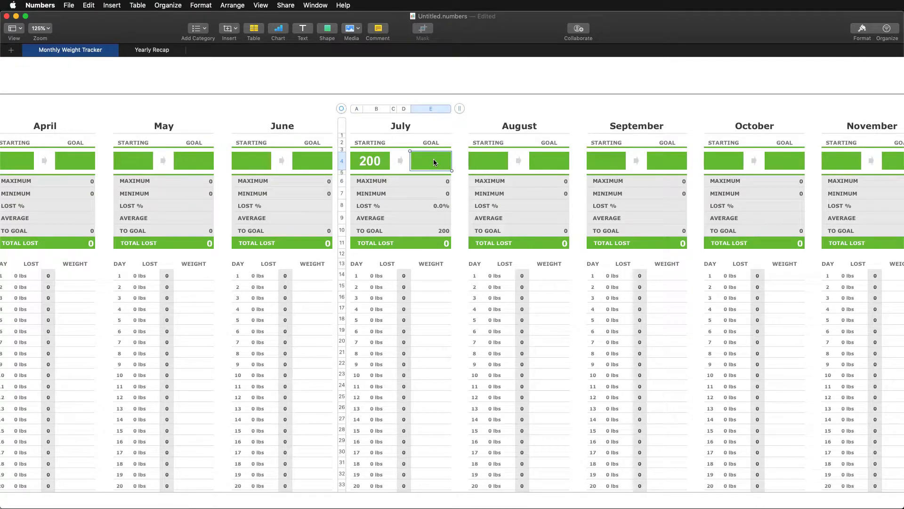
- Examine the Yearly Recap sheet's chart and results table, and return to January in the Monthly Weight Tracker sheet
click(162, 50)
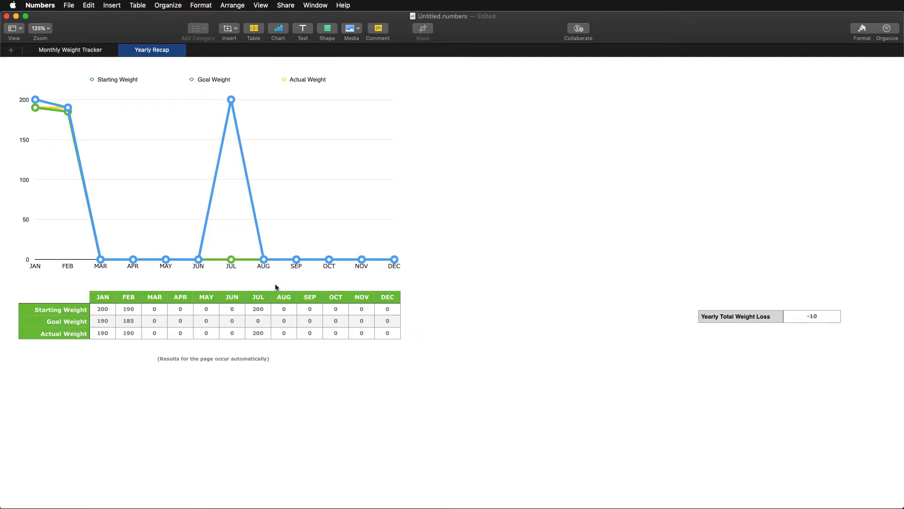
click(70, 51)
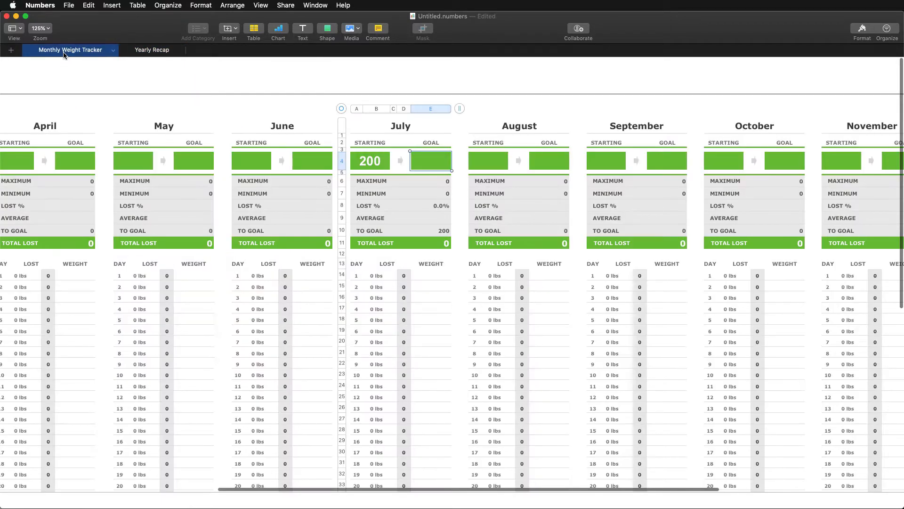
scroll(237, 211, left, 3)
scroll(237, 211, left, 5)
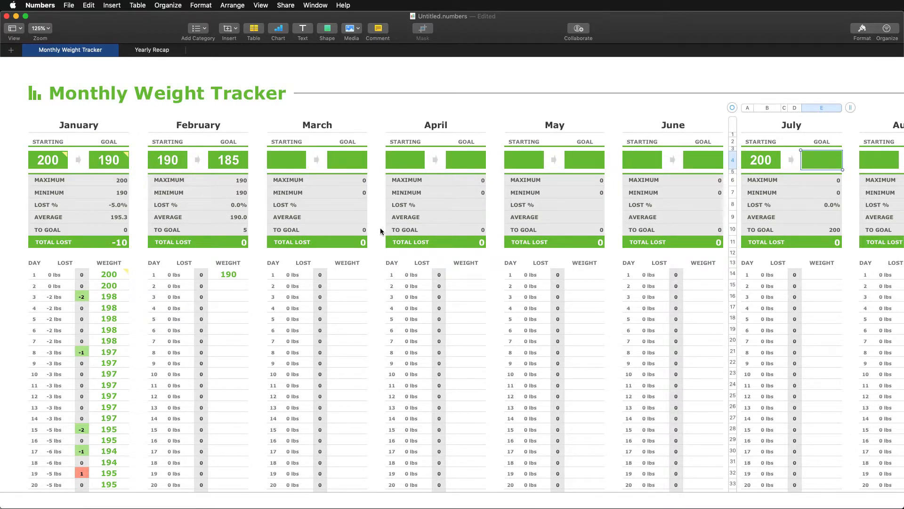
- Look over the daily entries and the month sections across the year in the Monthly Weight Tracker sheet
scroll(380, 228, down, 4)
scroll(242, 361, down, 5)
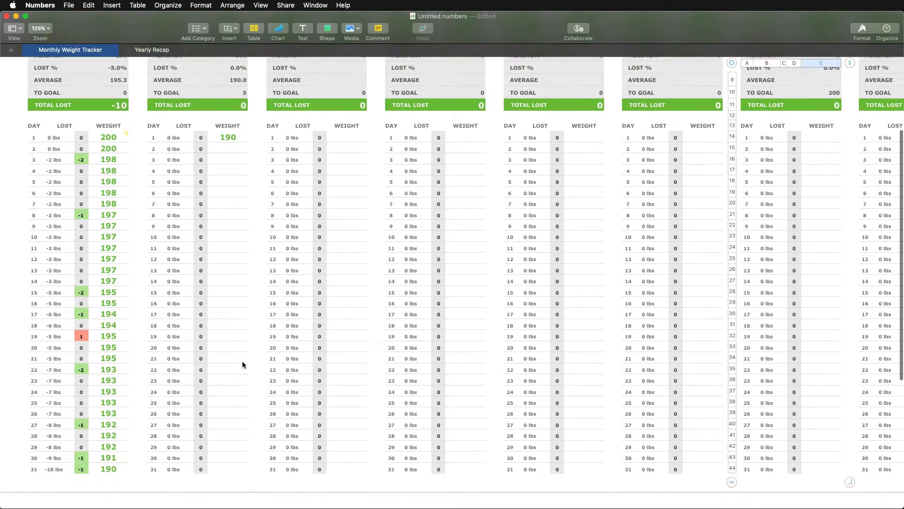
scroll(242, 361, up, 10)
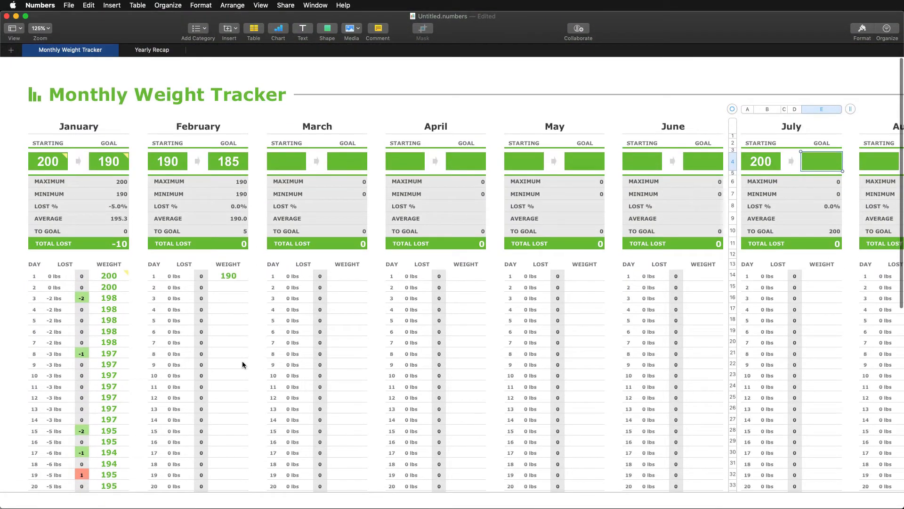
click(622, 82)
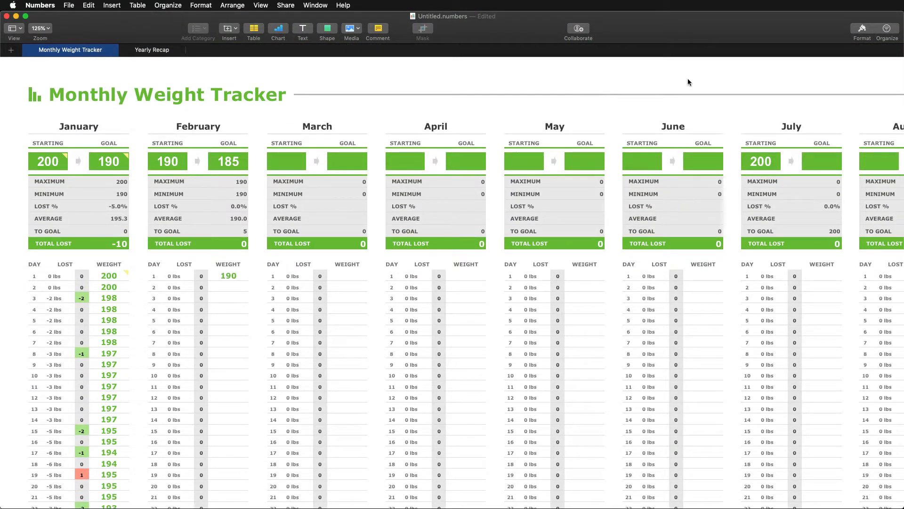
scroll(687, 83, right, 10)
scroll(668, 84, right, 14)
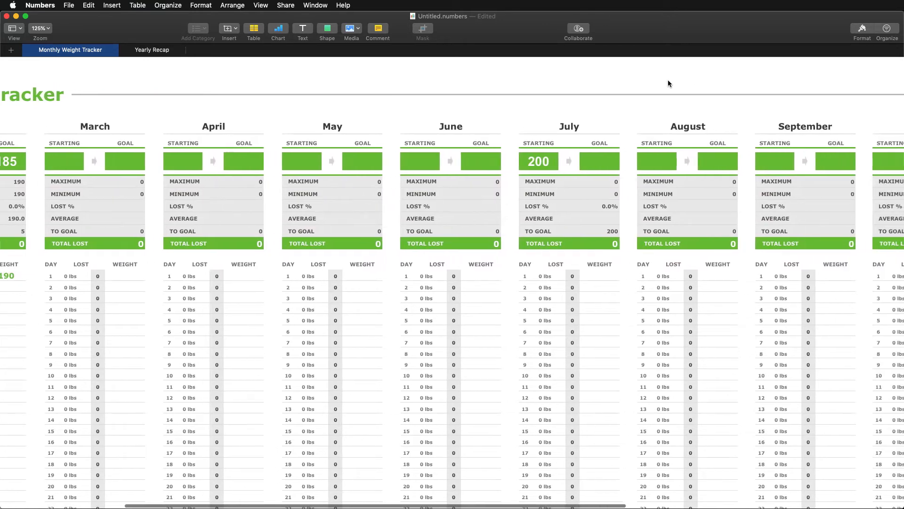
scroll(668, 84, left, 20)
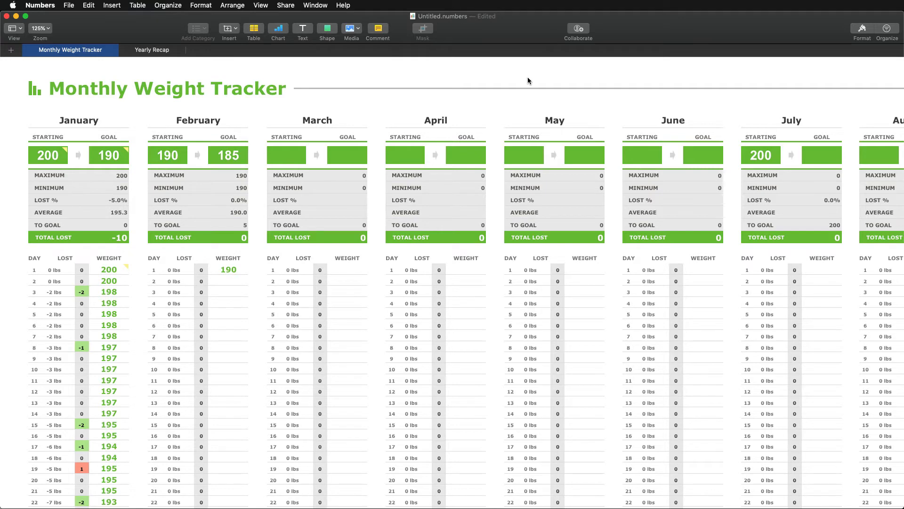
scroll(531, 107, right, 5)
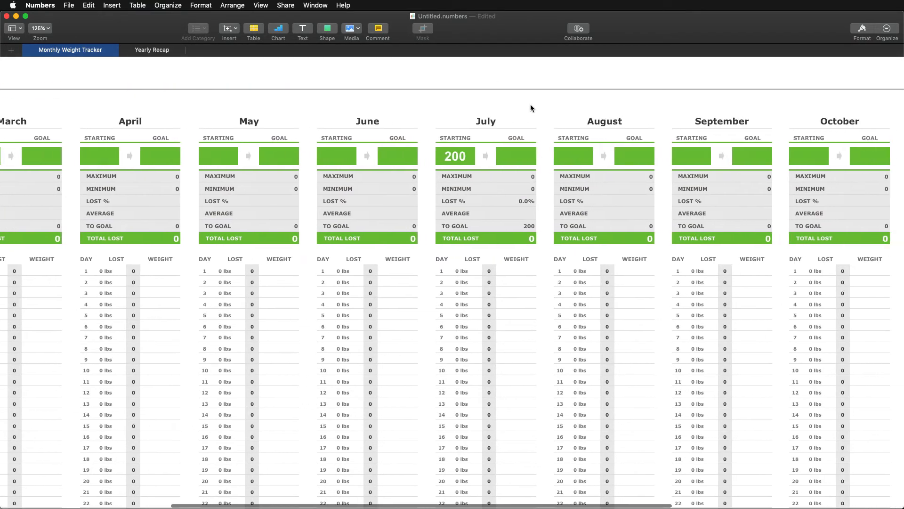
scroll(495, 94, left, 5)
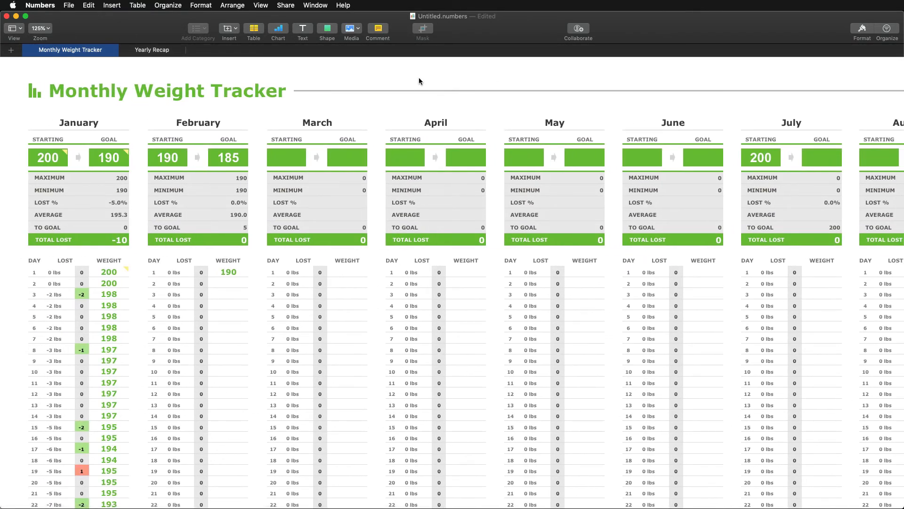